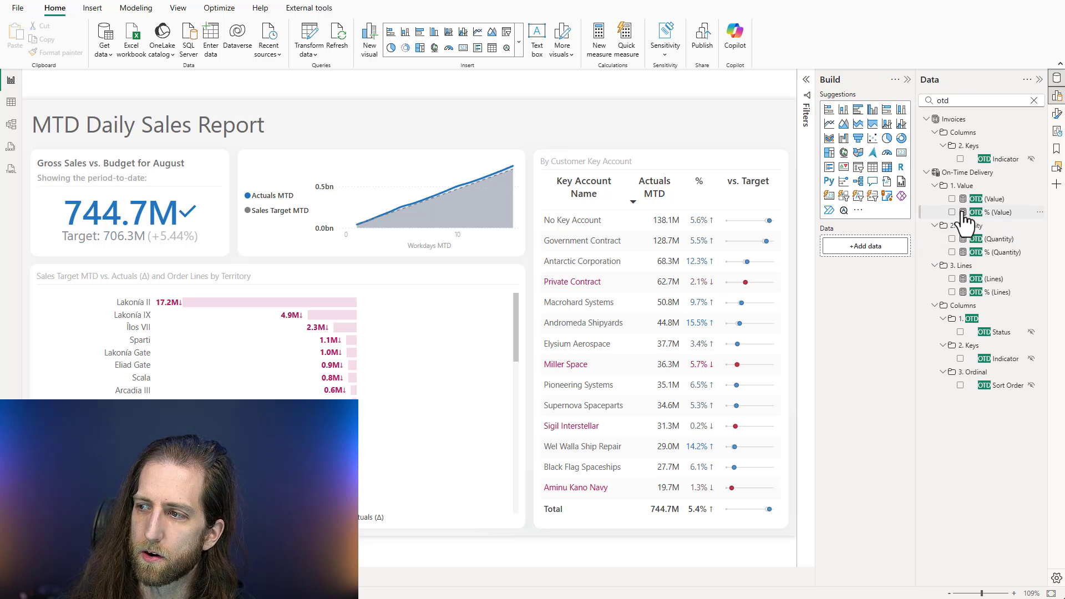
Step: Check the OTD (Value) measure's description, then switch to Model view to show the table diagram
mouse_move(971, 209)
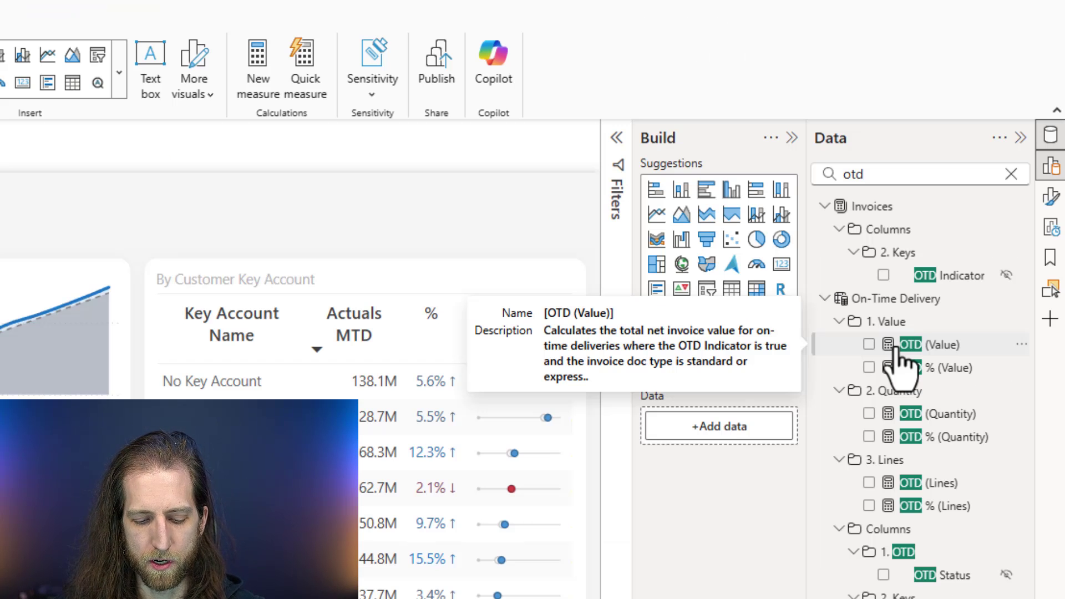
key(ctrl+2)
mouse_move(528, 319)
mouse_down()
mouse_move(616, 356)
mouse_move(804, 393)
mouse_up()
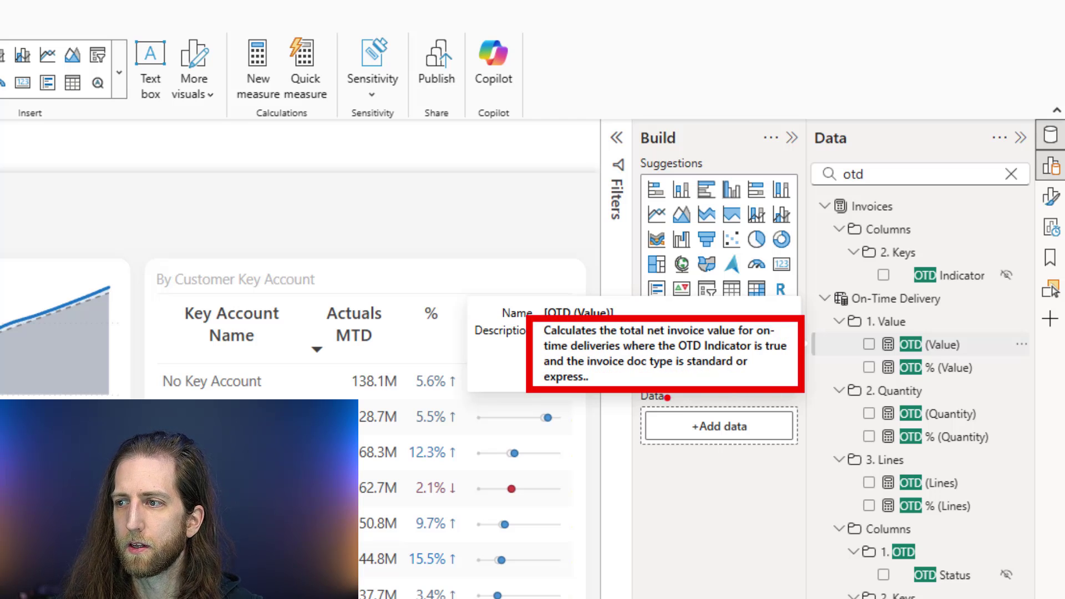
drag(553, 410, 533, 442)
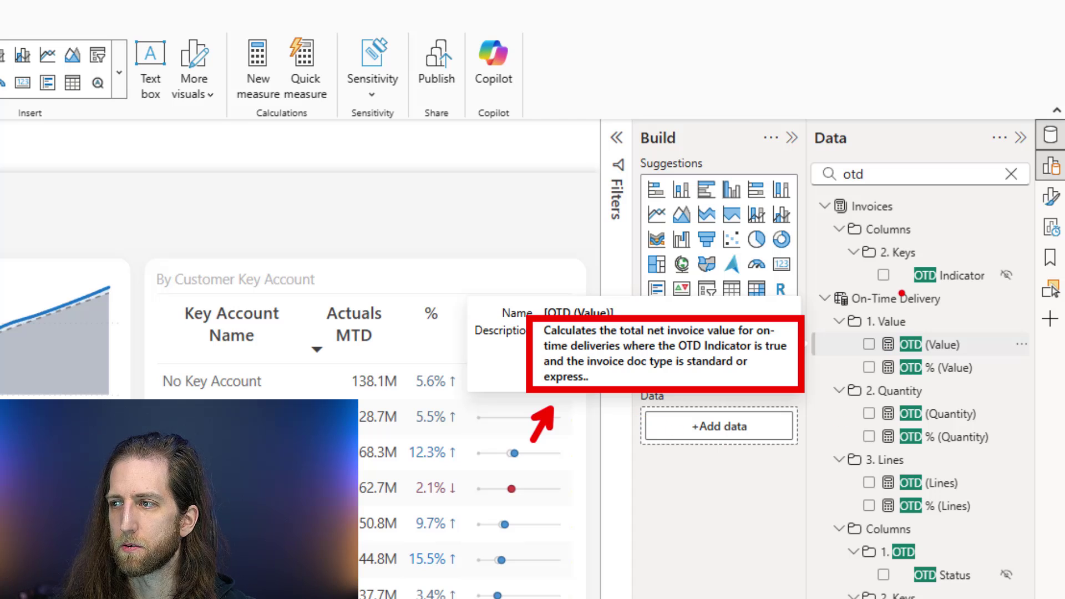
mouse_move(888, 217)
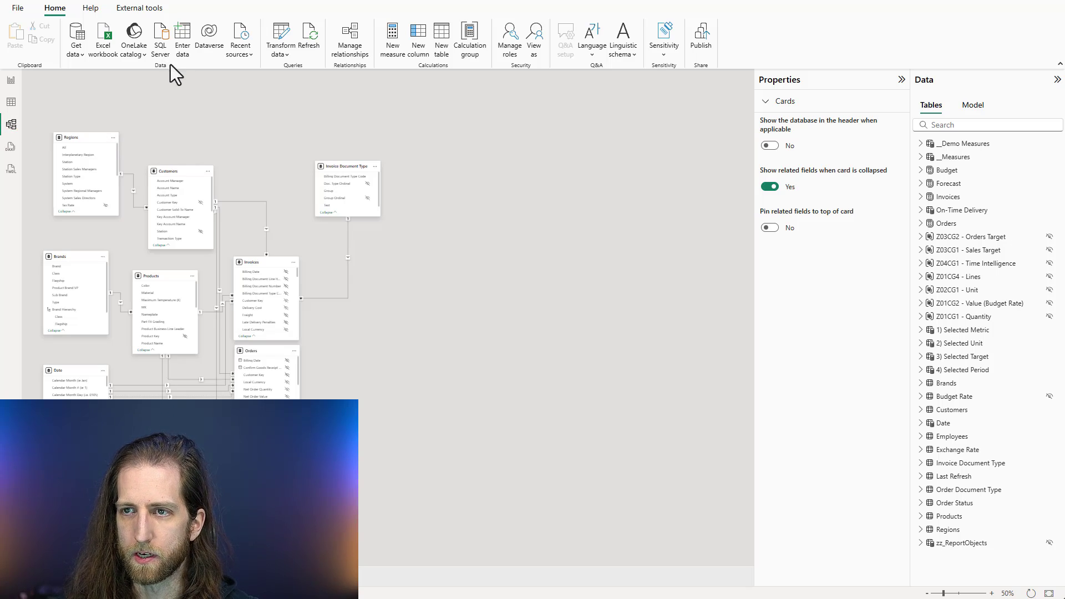
Step: Show the Forecast table's properties: an empty description and the single synonym 'forecast'
click(144, 9)
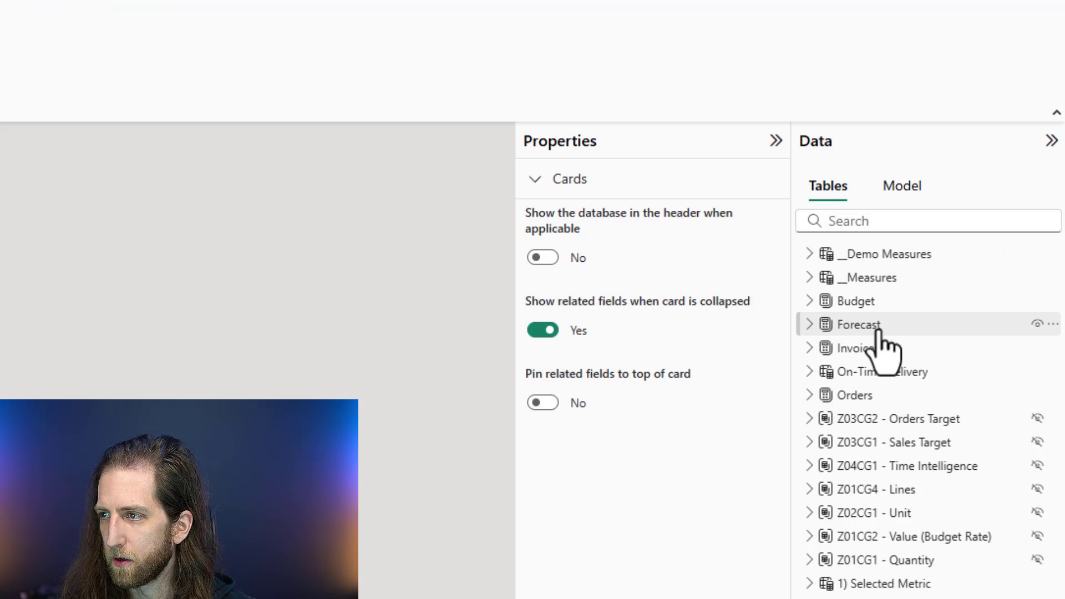
click(958, 184)
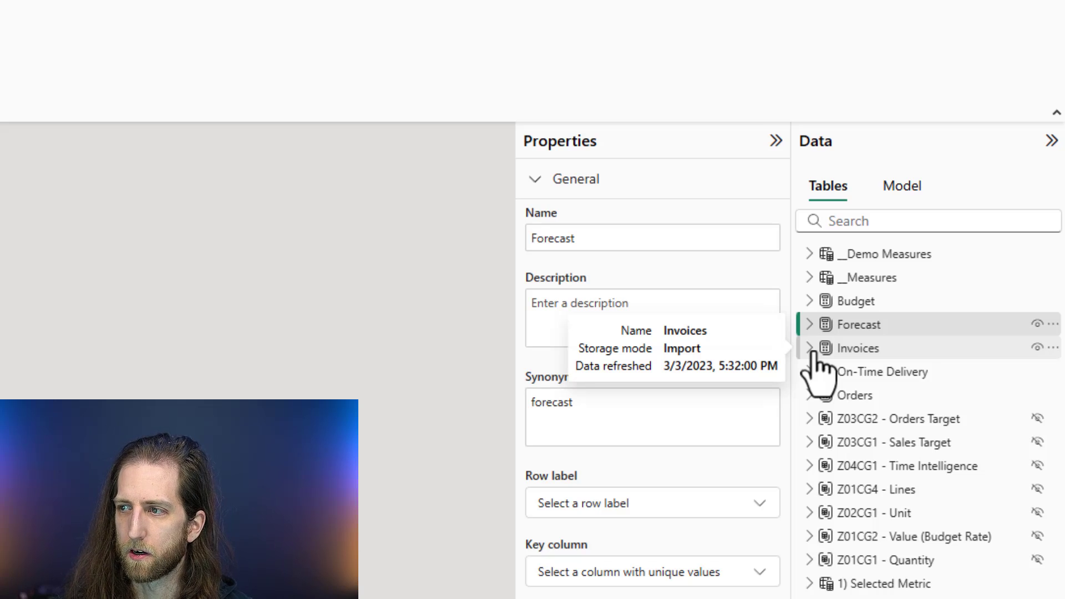
click(737, 414)
click(731, 340)
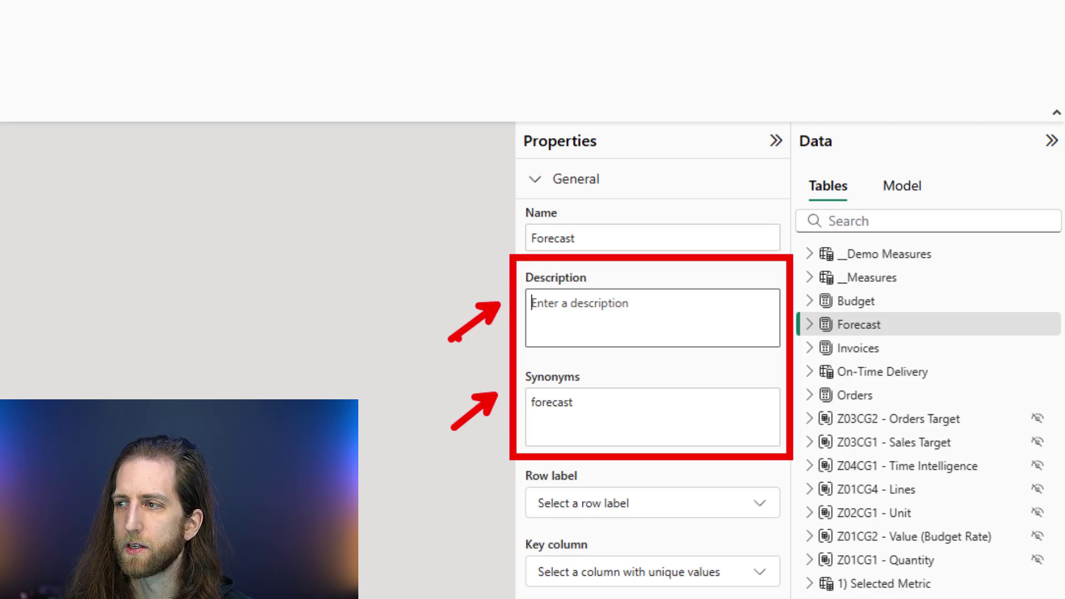
click(863, 221)
text(d)
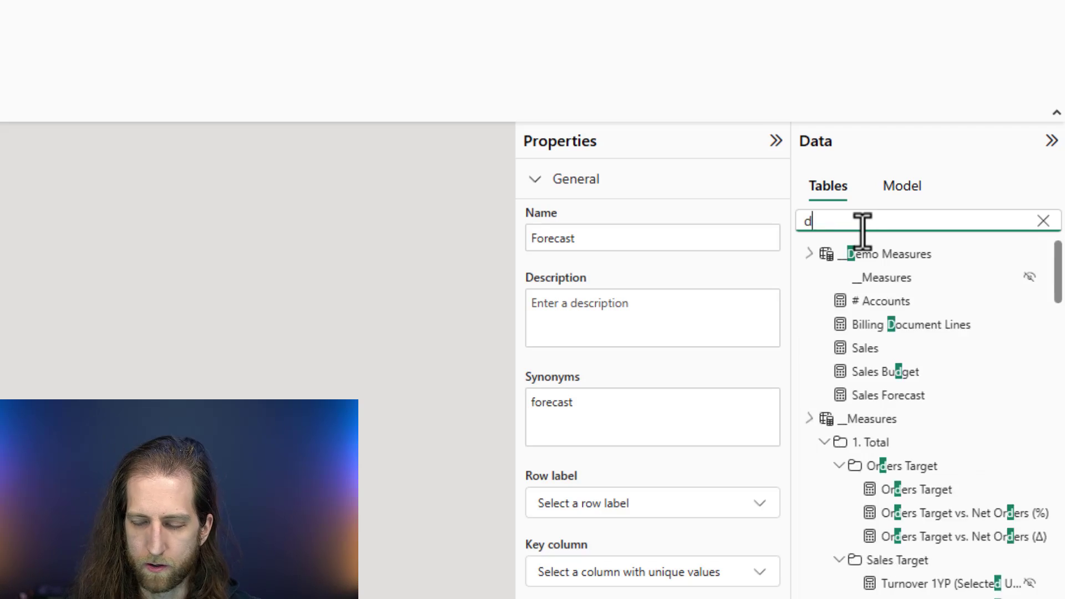
text(ocument type)
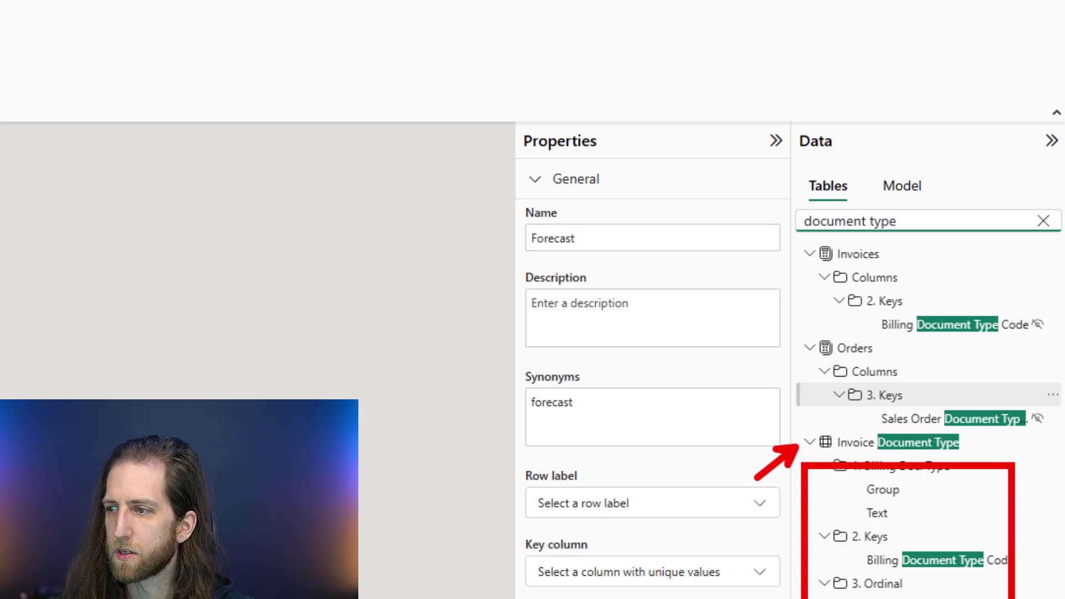
key(Escape)
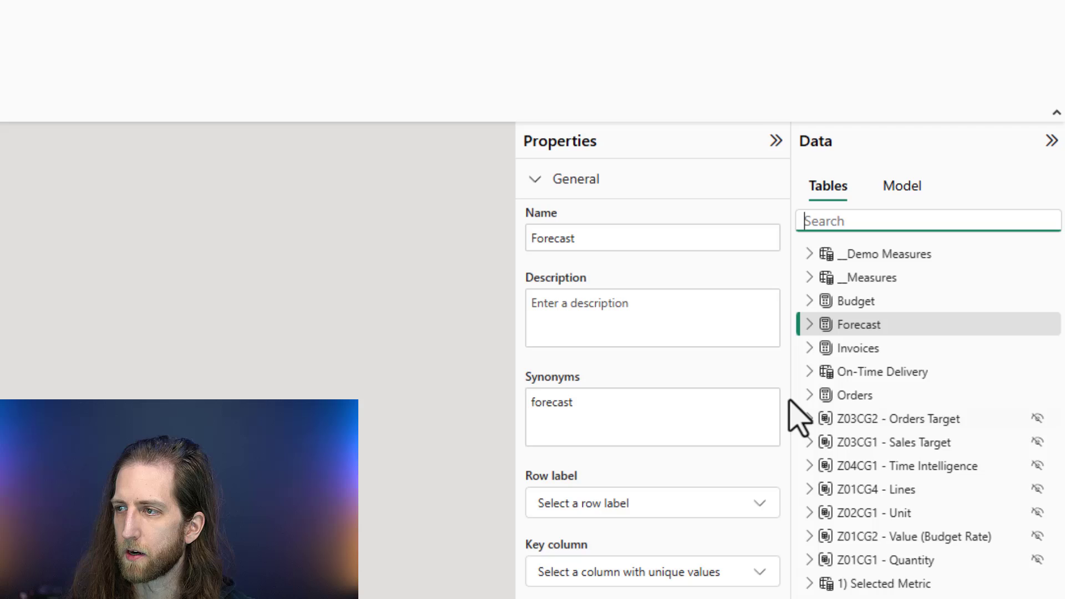
click(733, 333)
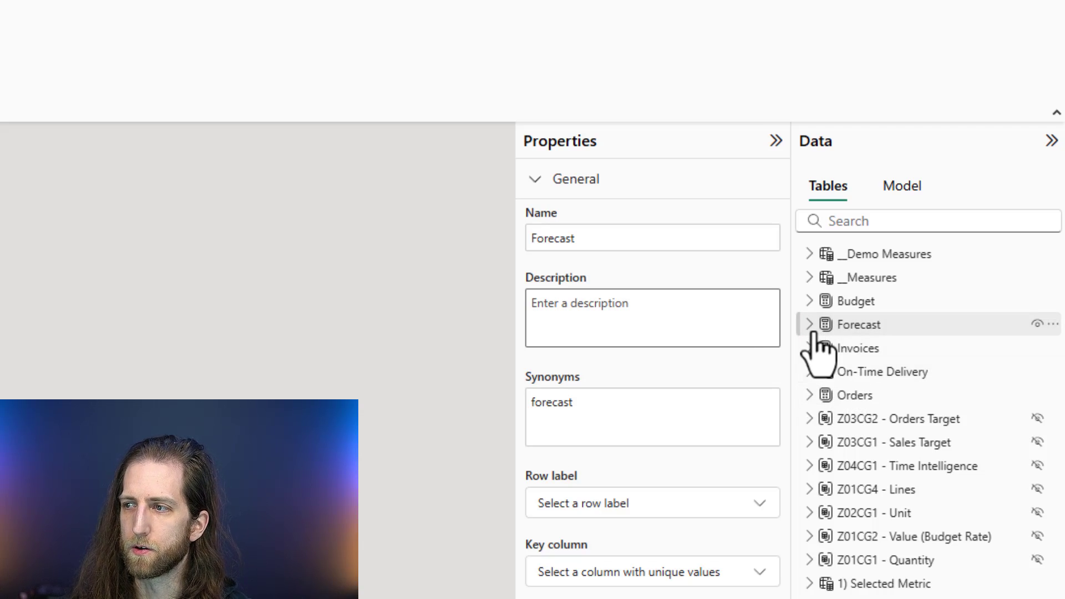
Step: Search the Data pane for 'otd', select OTD % (Value), and have Copilot draft its description
click(852, 225)
text(otd)
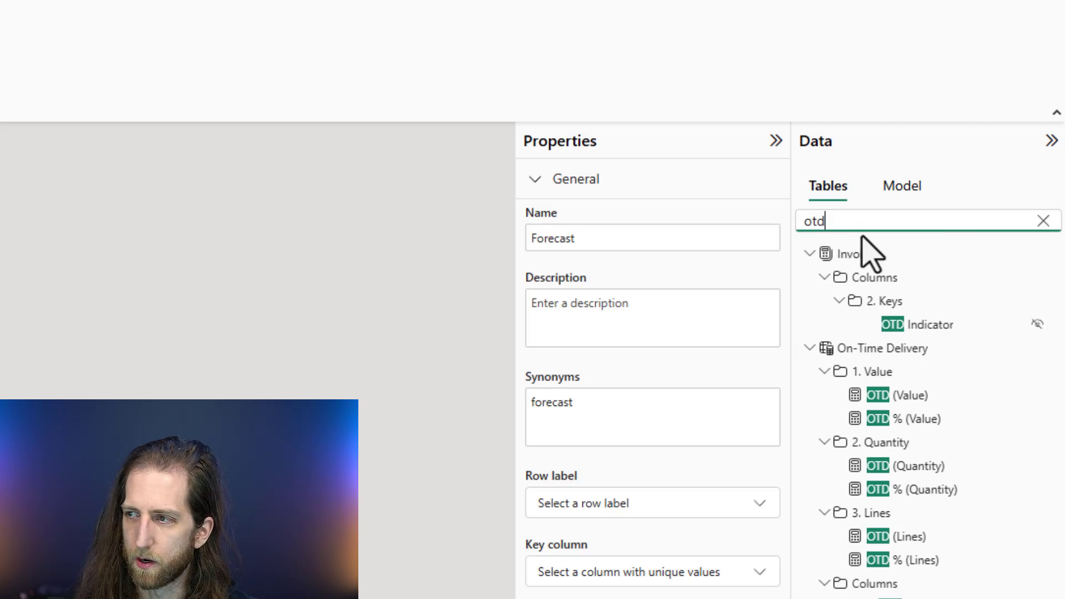
click(898, 423)
click(668, 389)
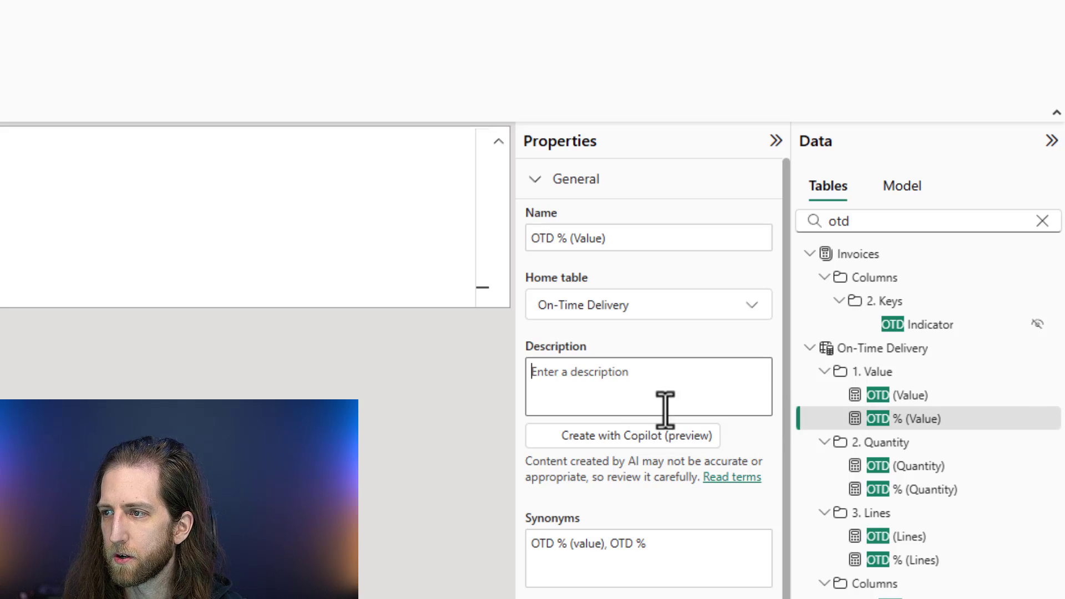
key(ctrl+2)
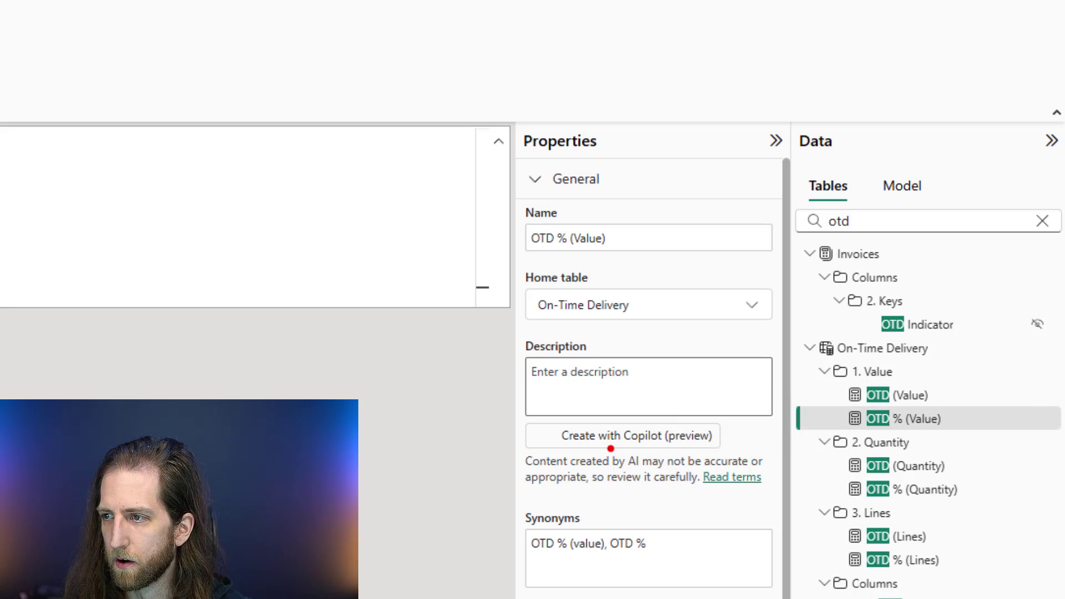
drag(609, 447, 592, 480)
key(Escape)
click(626, 438)
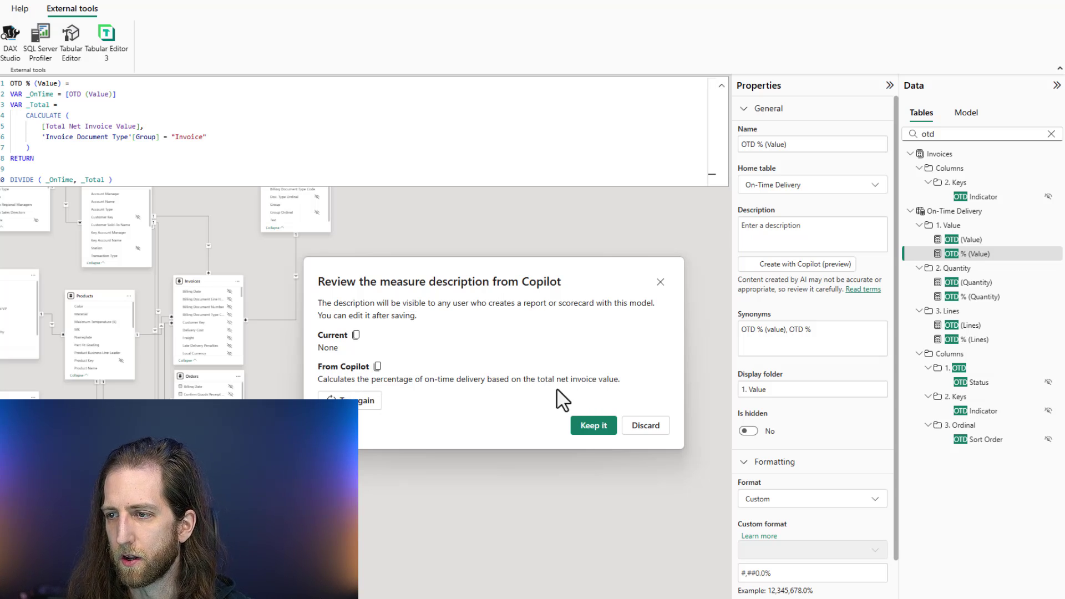
Step: Discard the OTD % (Value) draft and review Copilot's OTD (Quantity) draft citing 'STRING LITERAL'
click(646, 427)
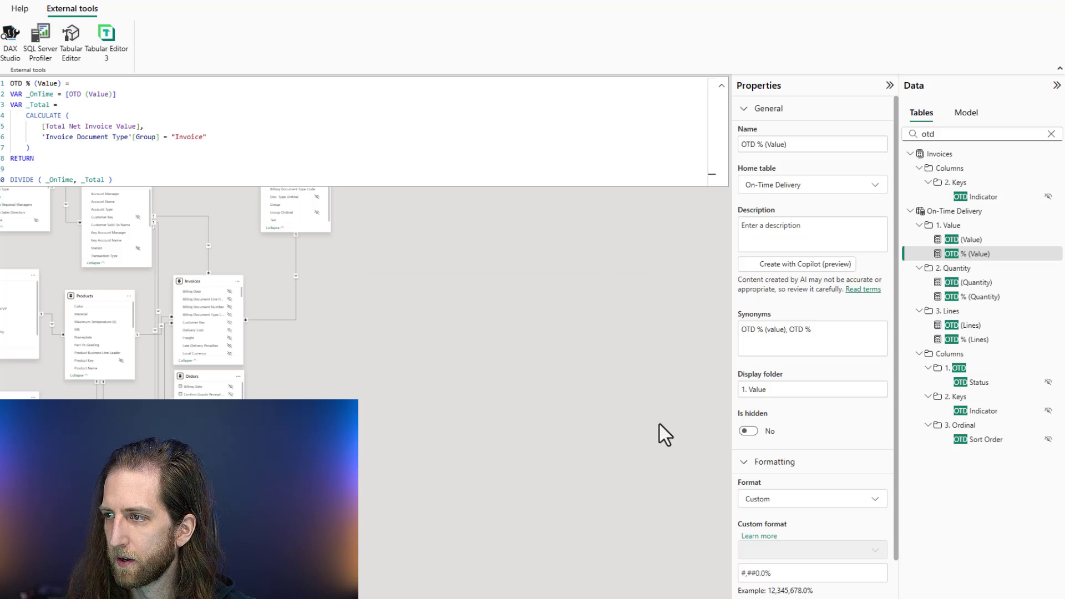
click(960, 286)
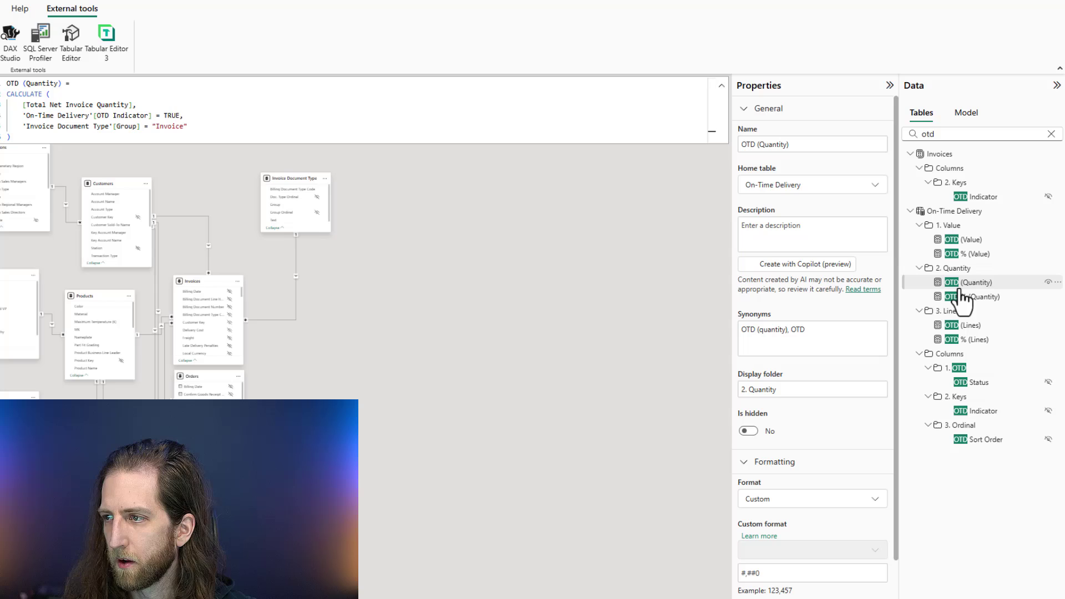
click(834, 266)
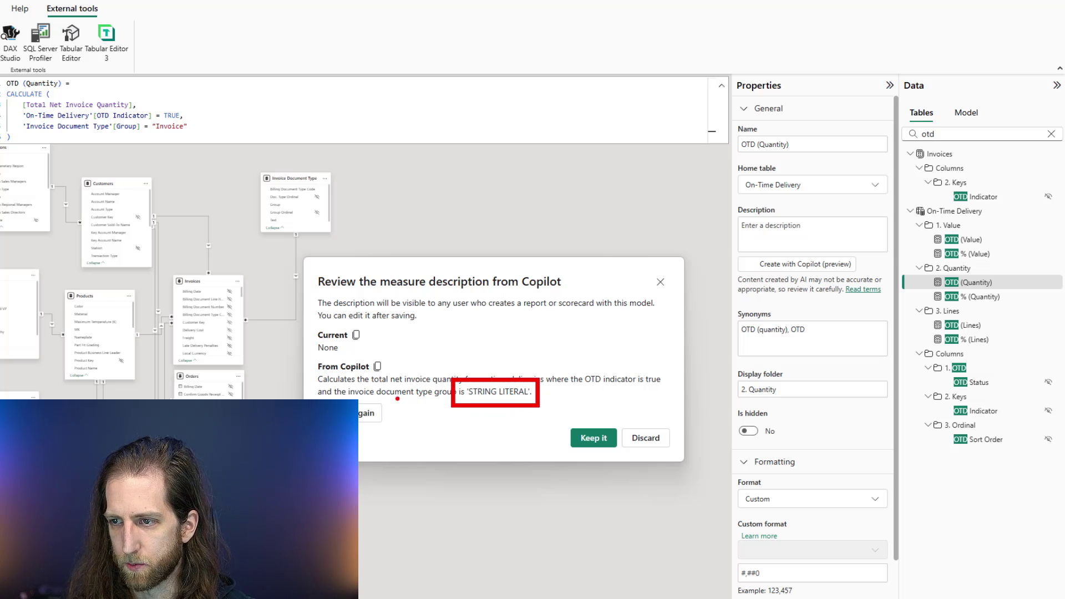
mouse_move(371, 398)
mouse_down()
mouse_move(433, 399)
mouse_move(477, 431)
mouse_up()
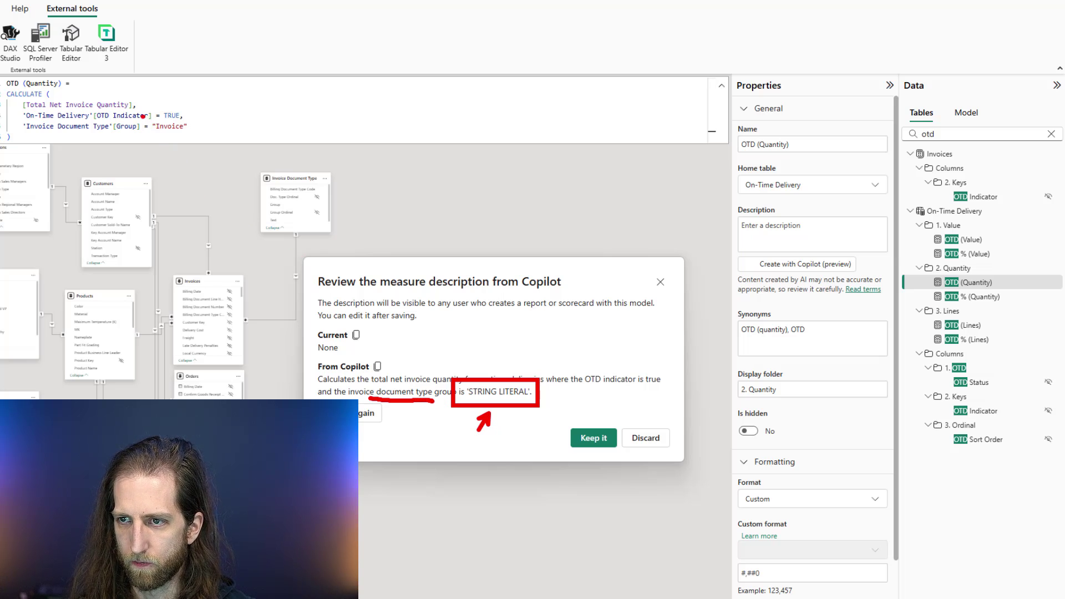
drag(142, 115, 200, 135)
drag(80, 135, 128, 134)
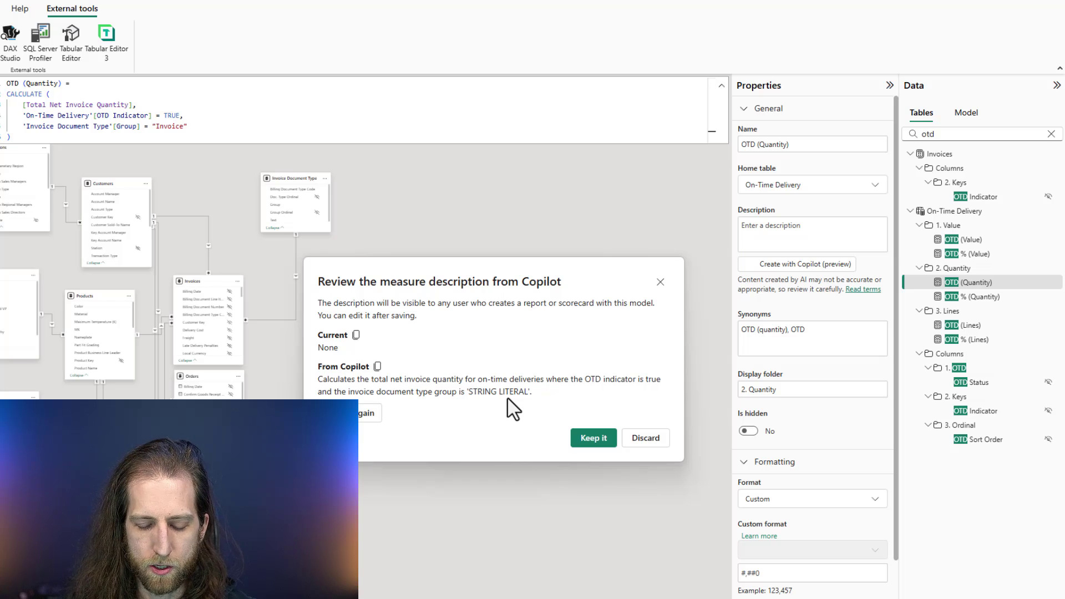
drag(573, 367, 671, 391)
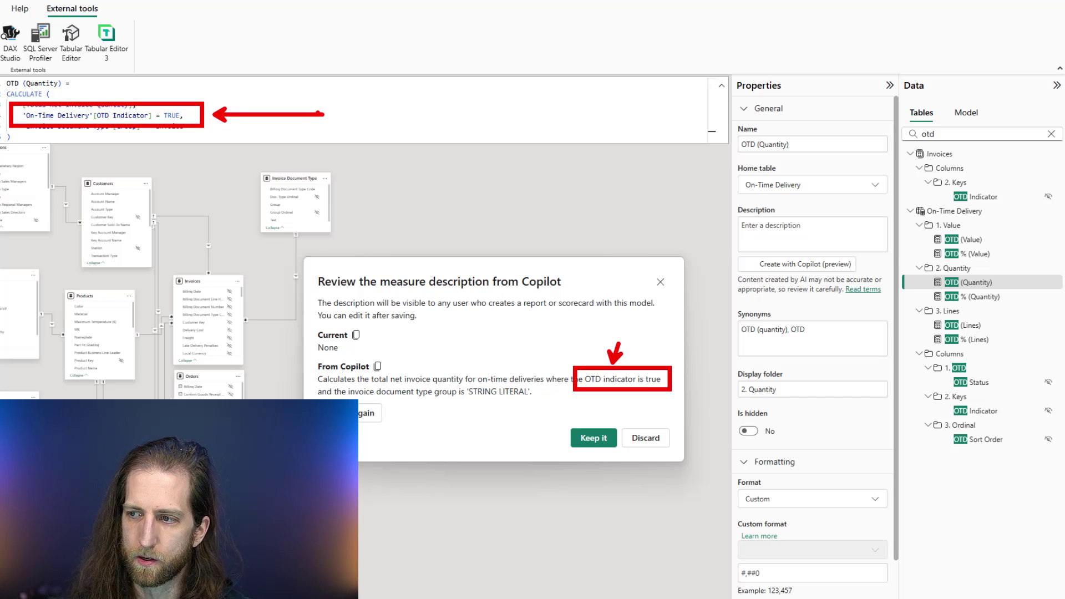
Step: Discard the OTD (Quantity) draft and select Forecast MTD by searching 'forecast mtd'
click(652, 436)
double_click(978, 135)
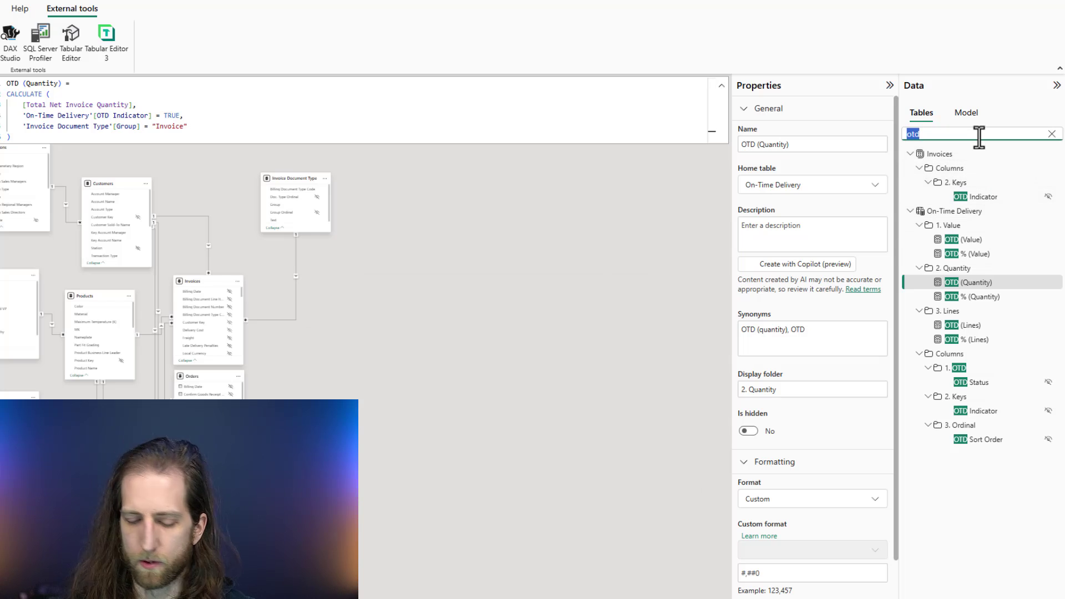
text(forecast mtd)
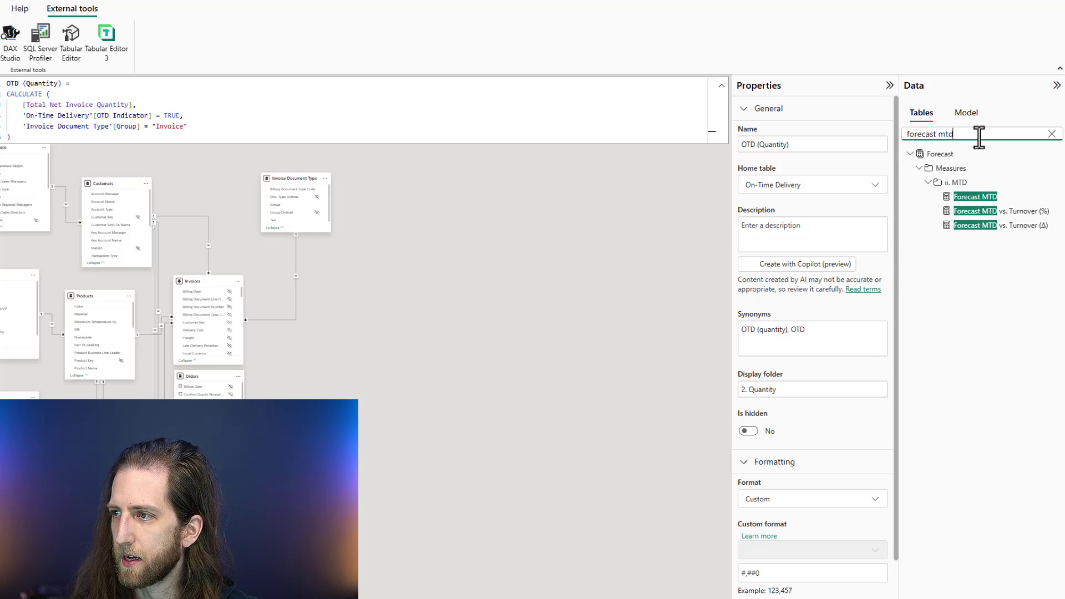
click(1011, 201)
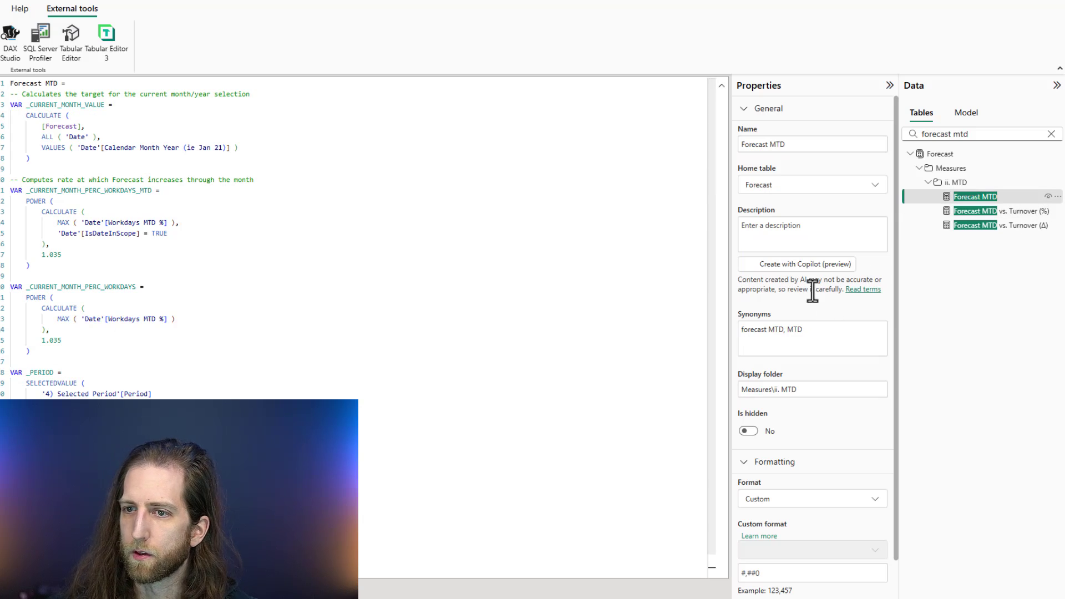
Step: Collapse the Forecast MTD formula bar and have Copilot draft the measure's description
scroll(440, 311, down, 1)
scroll(441, 314, up, 1)
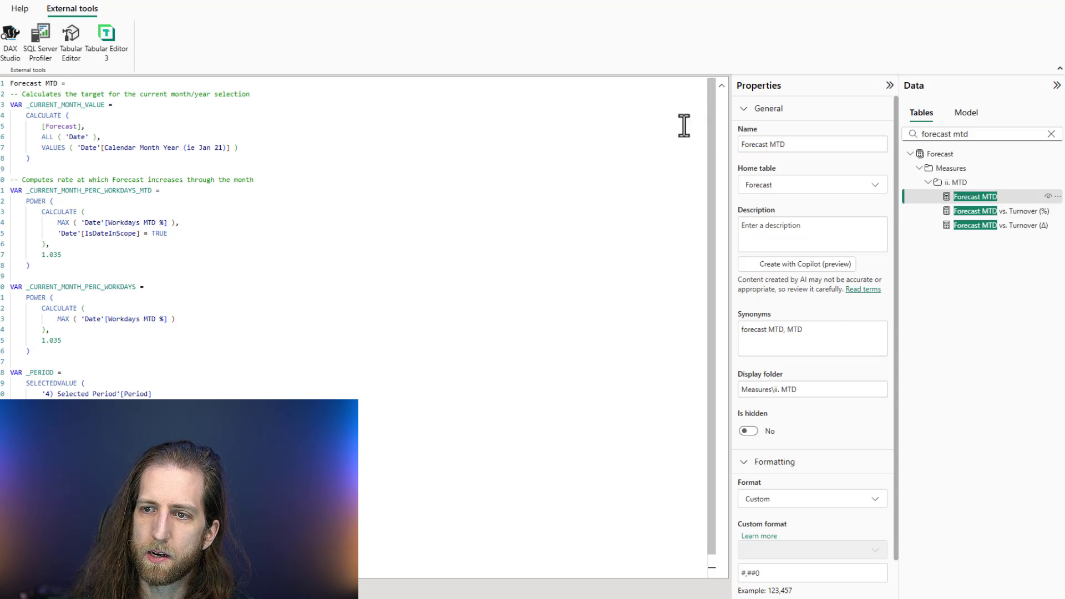
click(722, 86)
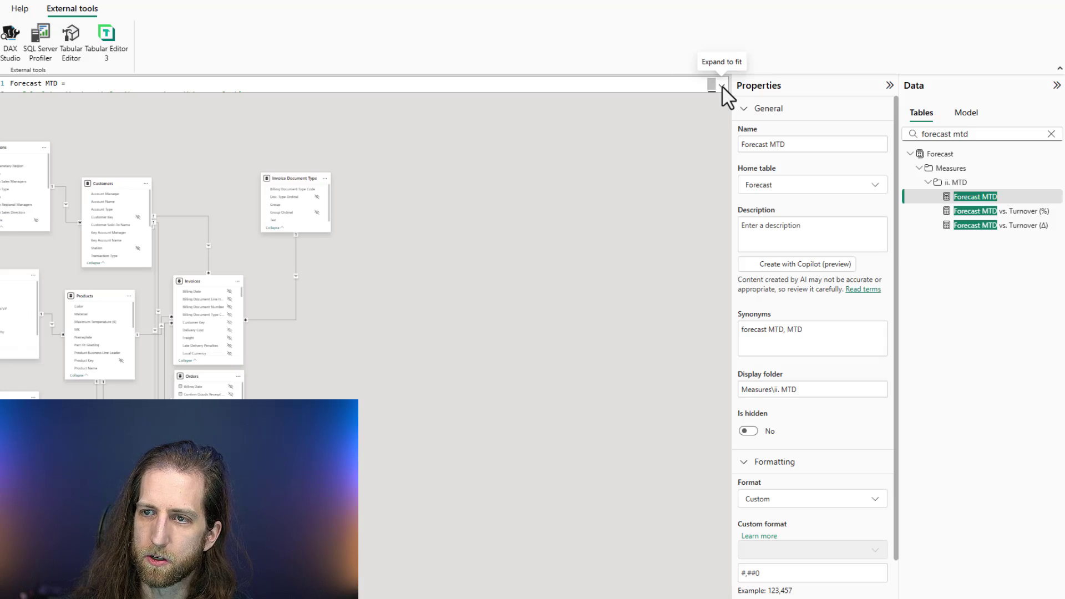
click(827, 266)
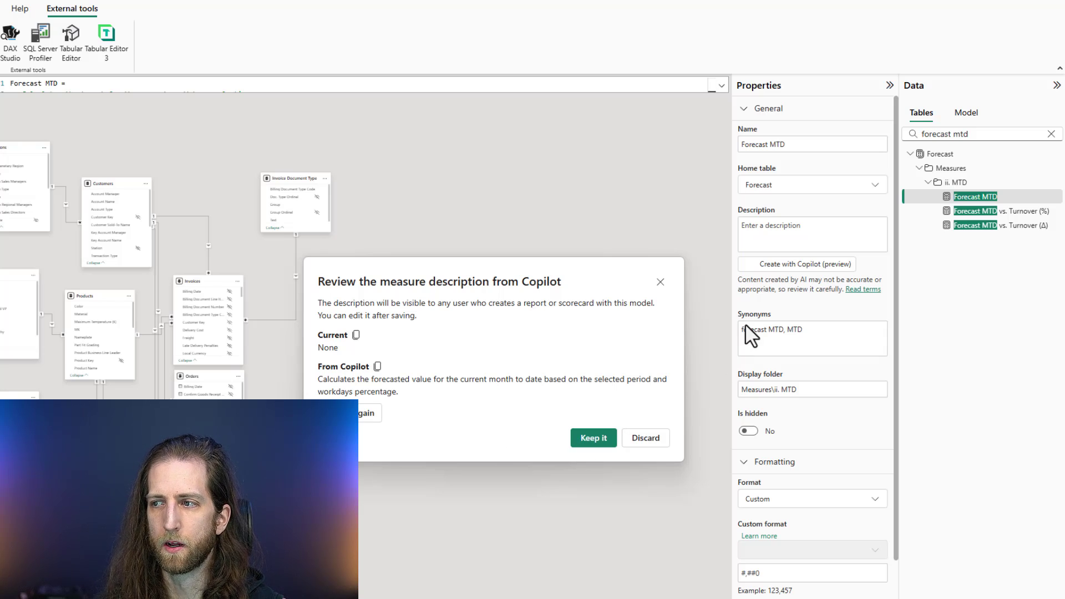
drag(735, 254, 863, 276)
drag(732, 271, 705, 294)
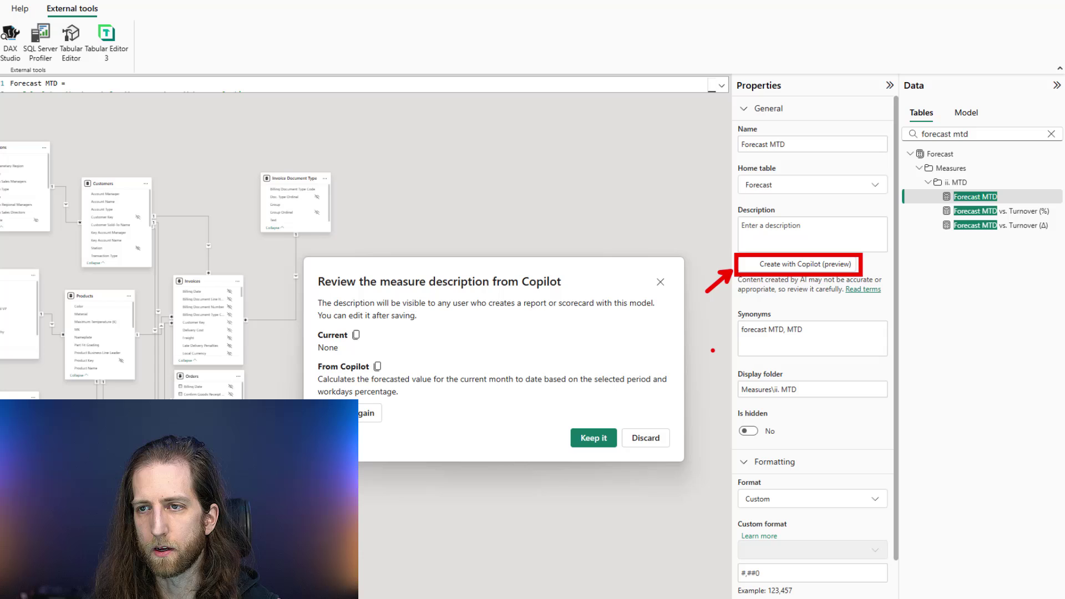
key(Escape)
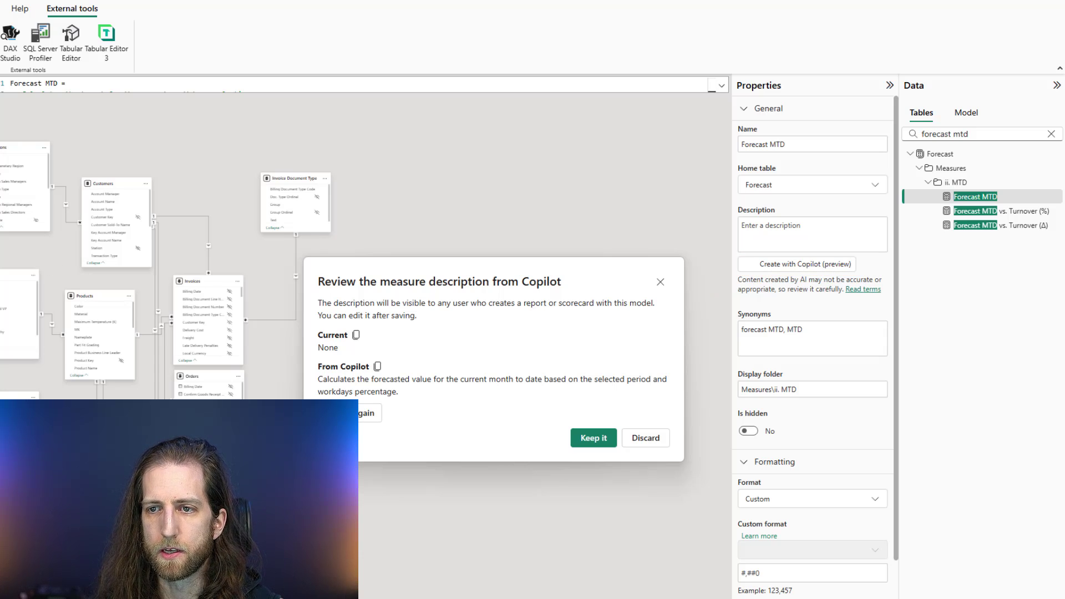